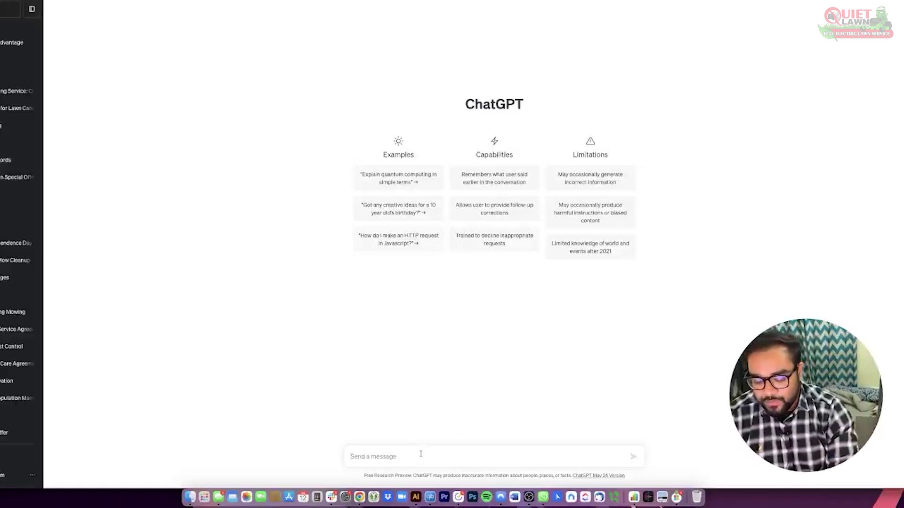
Step: Write a prompt for an SEO-optimized Google My Business post for Quiet Lawn, mentioning Barefoot, SC, the company email and quietlawn.com, under 500 characters
text(Wri)
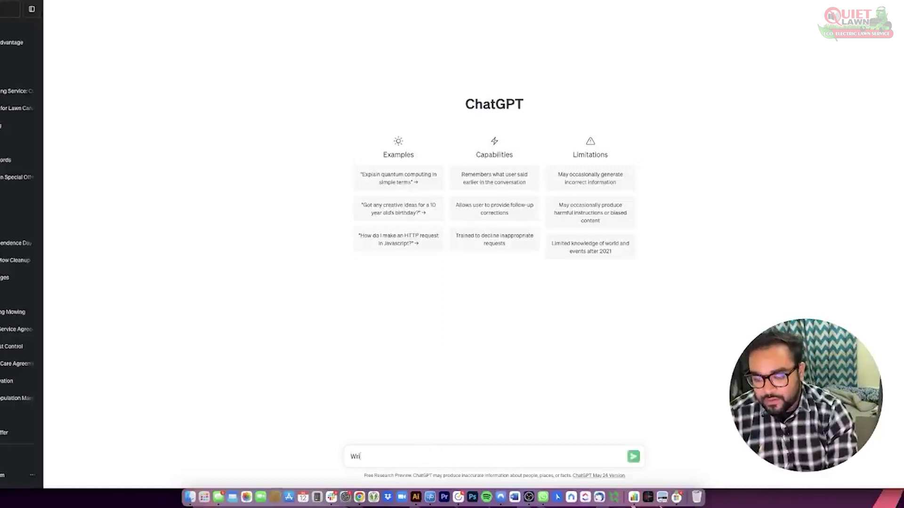
text(te me a SE)
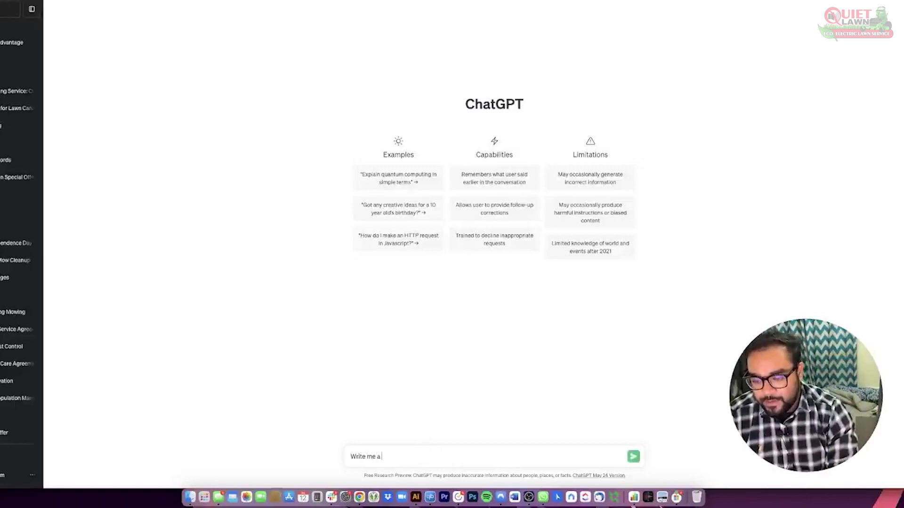
text(O)
text(s)
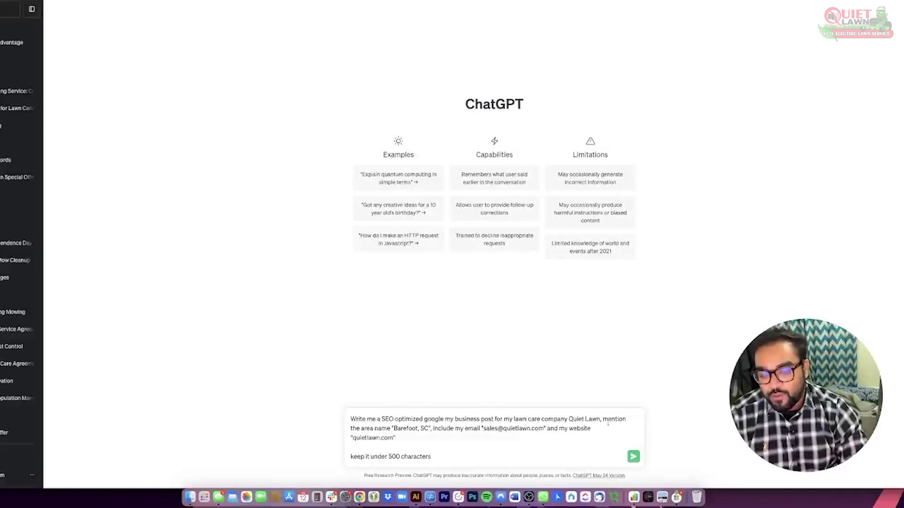
Step: Put the company name Quiet Lawn in quotation marks in the prompt and send it
click(569, 419)
text(")
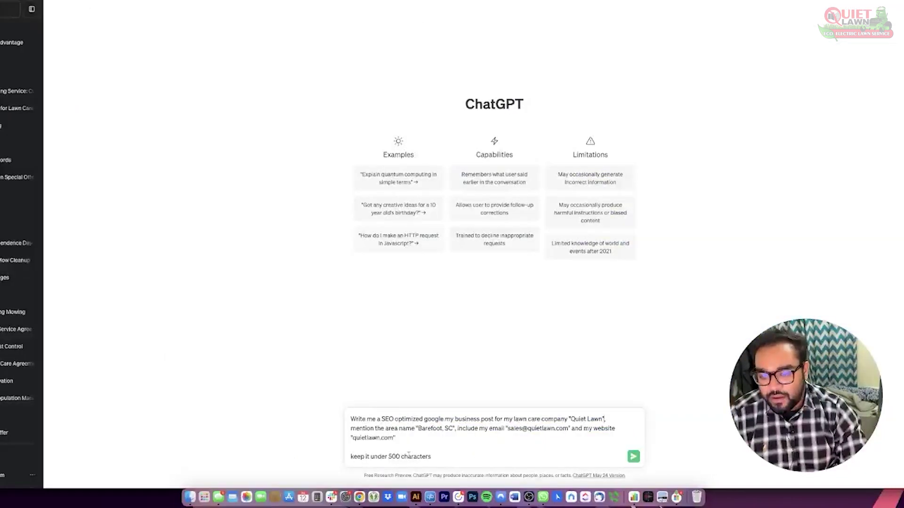
double_click(449, 429)
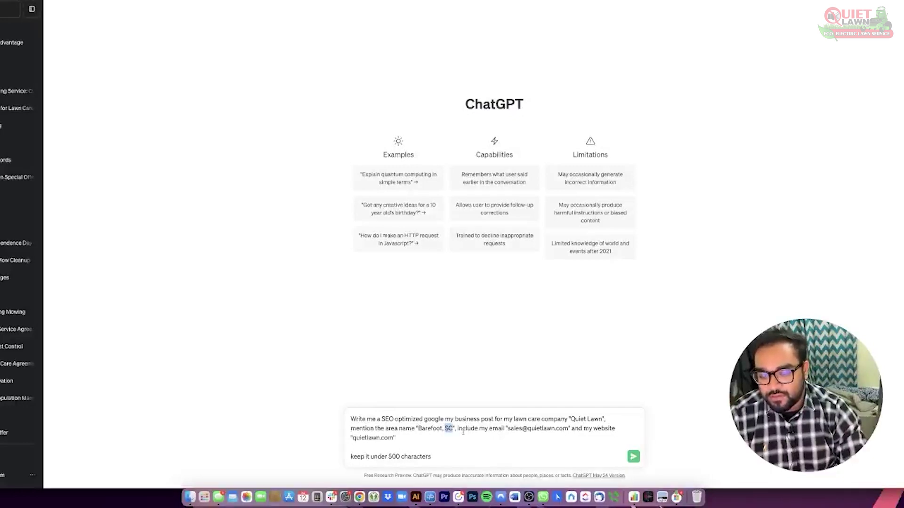
click(463, 430)
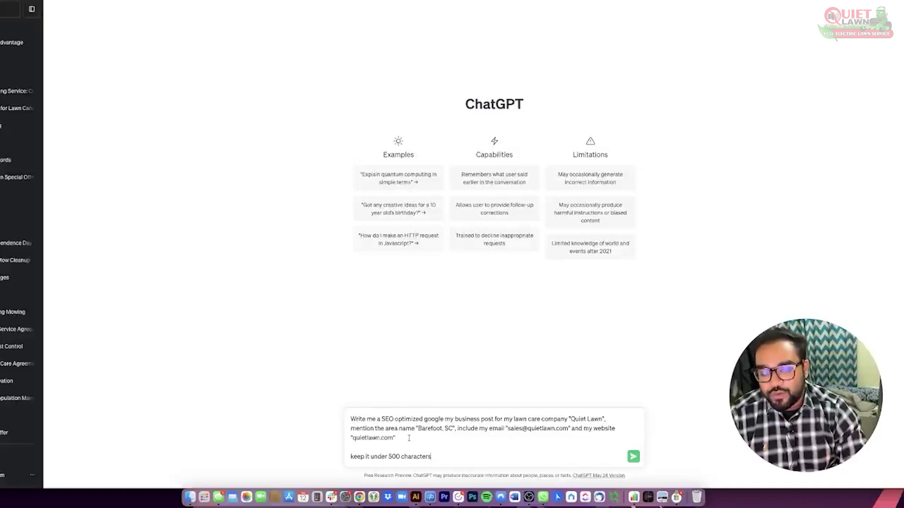
click(633, 457)
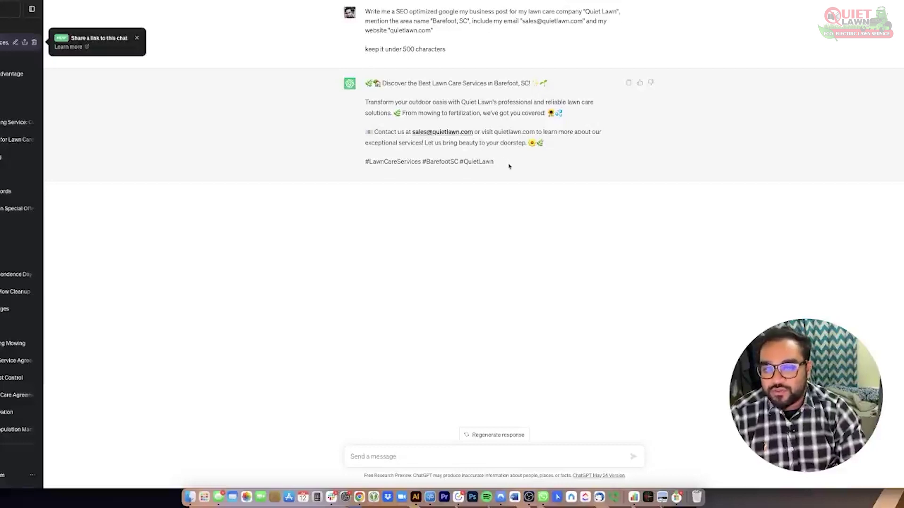
Step: Copy the generated post and paste it as the description of a new update on Quiet Lawn LLC's Google business profile
drag(509, 162, 365, 82)
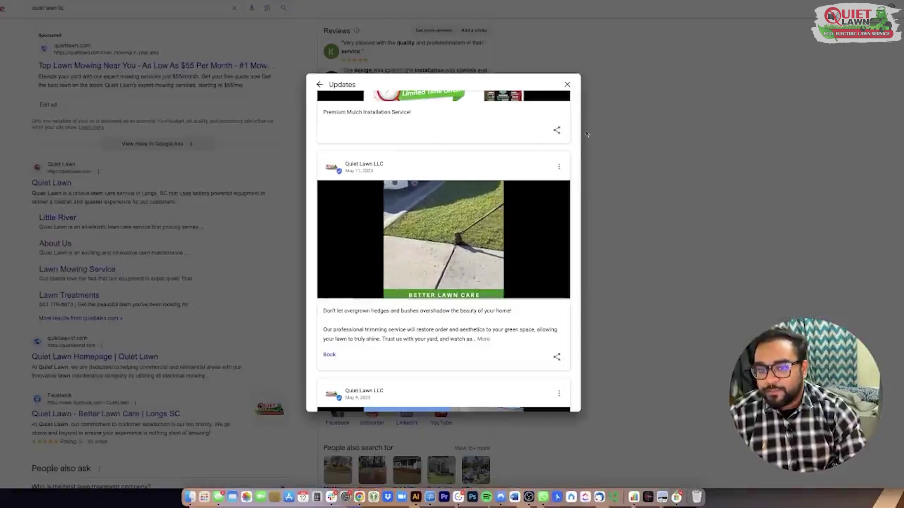
scroll(478, 178, up, 4)
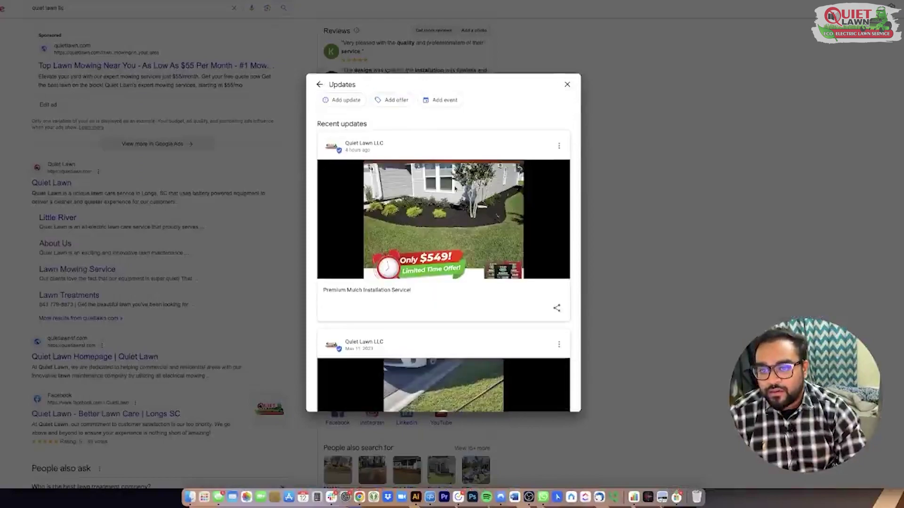
click(566, 85)
scroll(605, 195, up, 8)
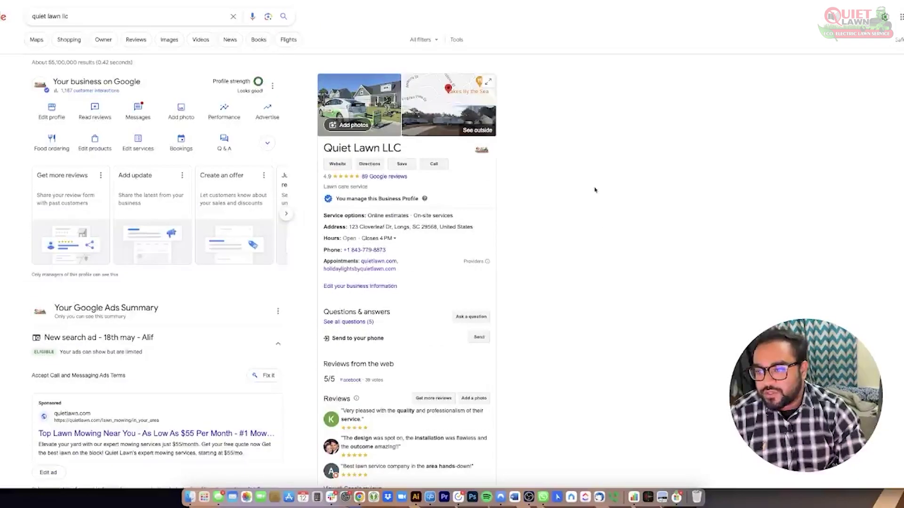
scroll(411, 250, down, 5)
scroll(411, 250, up, 5)
scroll(446, 268, down, 6)
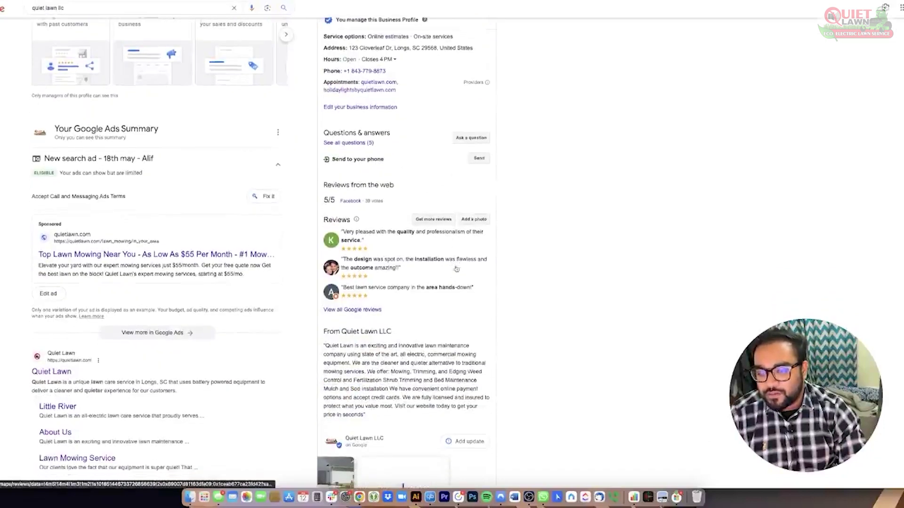
scroll(480, 315, down, 1)
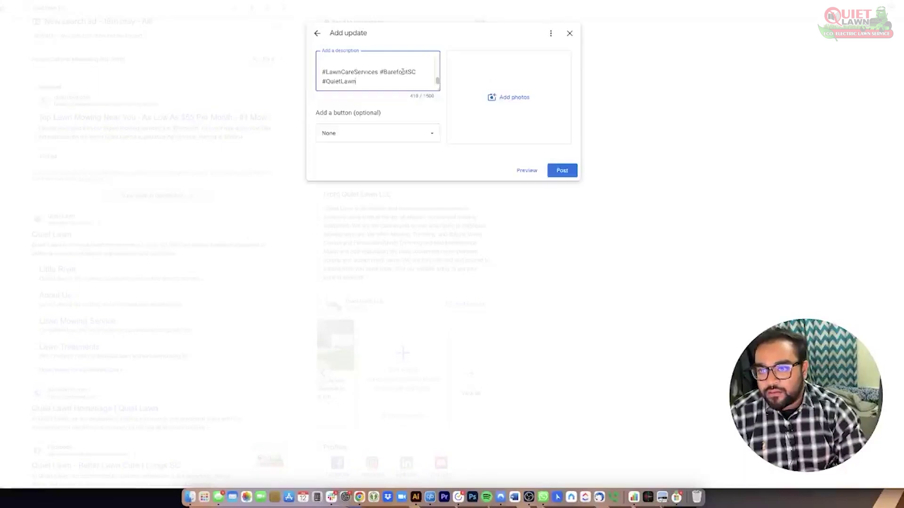
Step: Check the pasted description and add a Call now button to the update
scroll(363, 73, up, 5)
scroll(363, 73, down, 3)
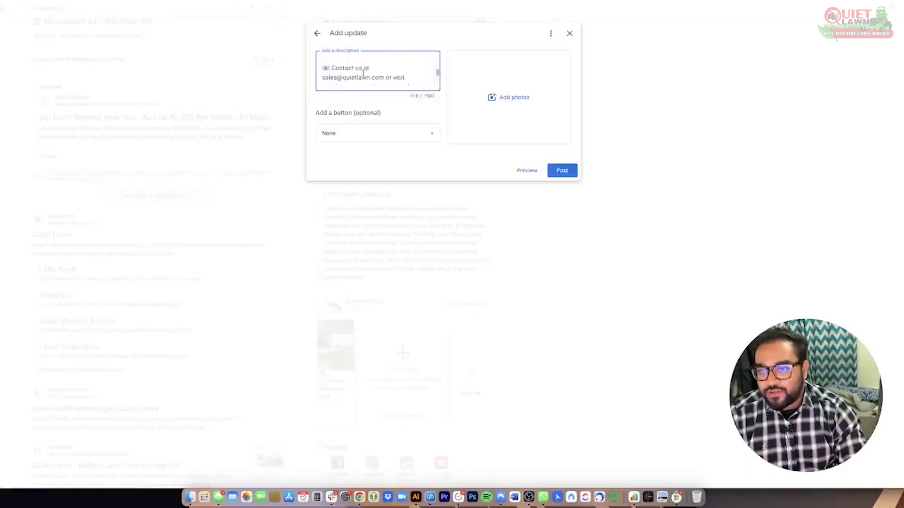
scroll(363, 73, down, 3)
click(381, 136)
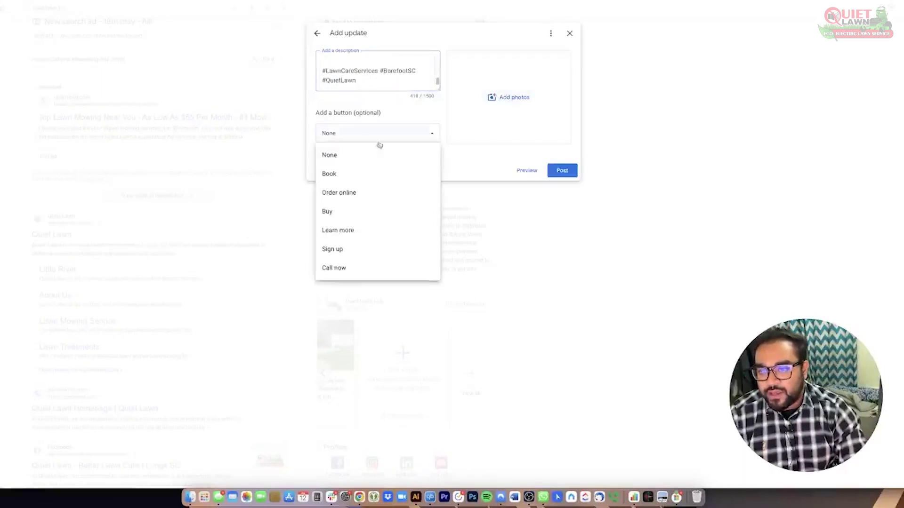
click(351, 269)
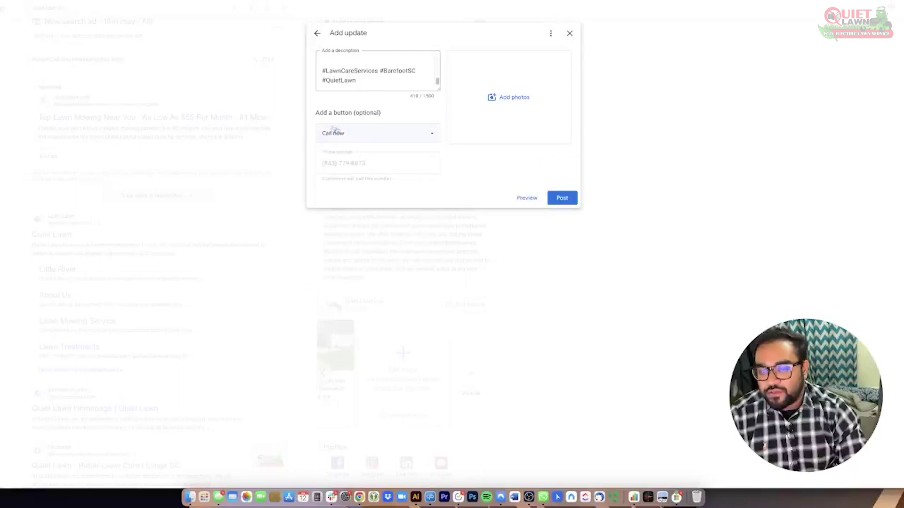
Step: Review the update's description from its hashtags back up through the contact details to the opening text
scroll(347, 69, up, 2)
scroll(349, 69, down, 2)
scroll(377, 78, up, 1)
scroll(375, 72, down, 1)
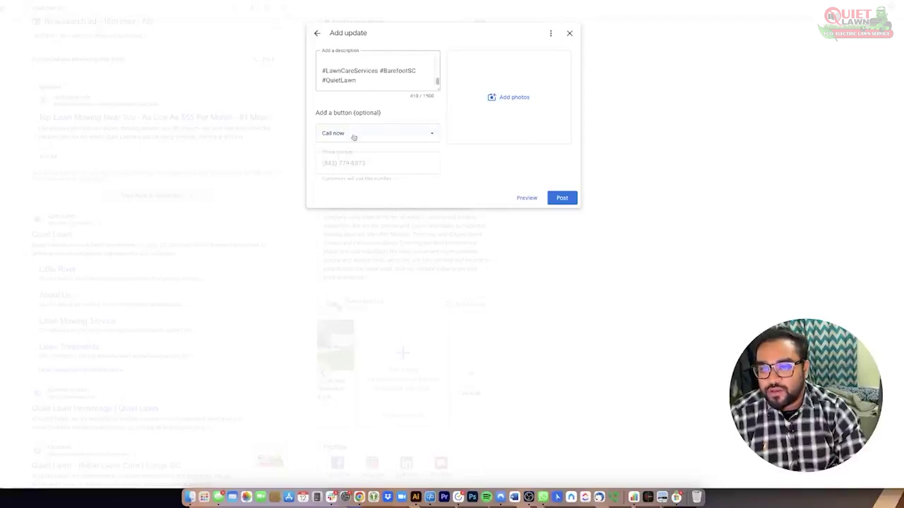
scroll(362, 78, up, 1)
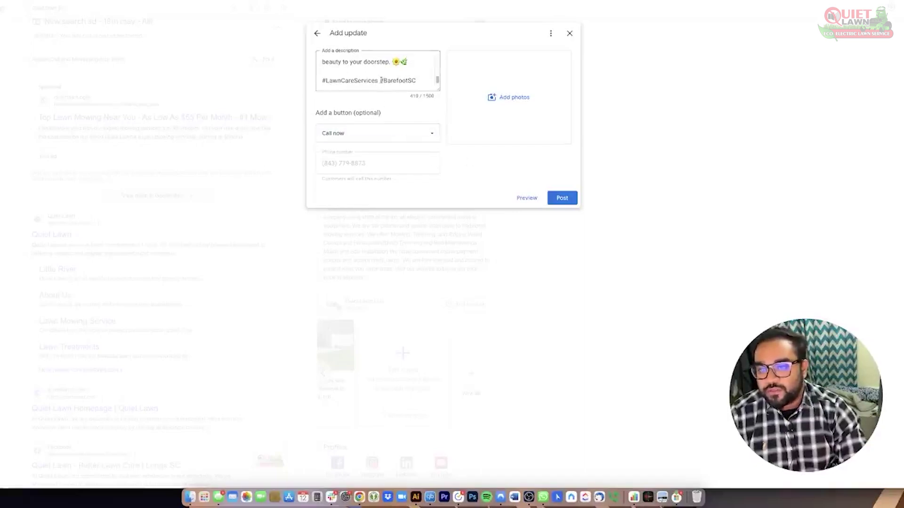
scroll(379, 58, up, 1)
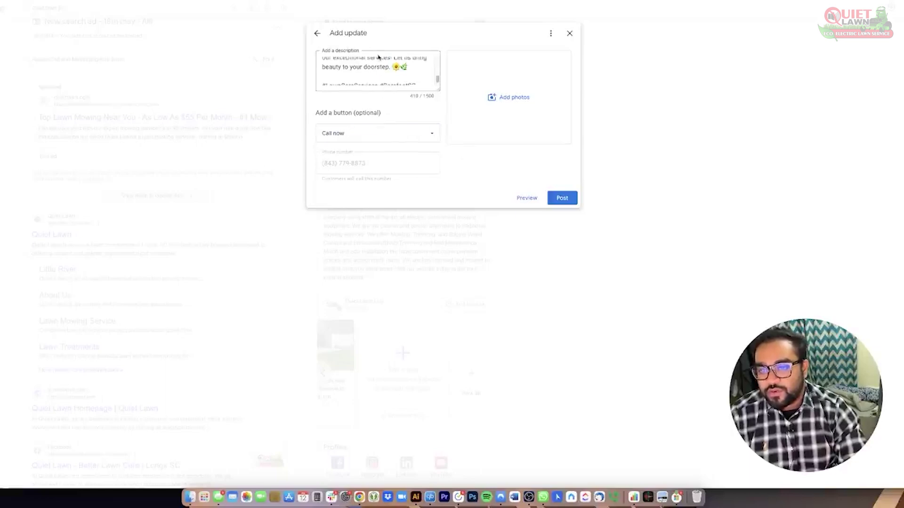
scroll(391, 66, up, 3)
scroll(404, 69, up, 1)
scroll(391, 66, up, 2)
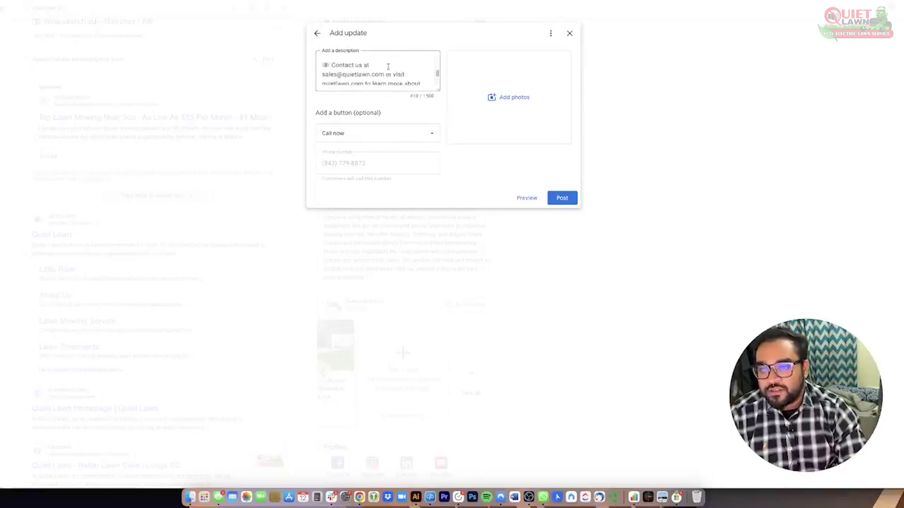
scroll(388, 66, up, 3)
scroll(377, 73, down, 1)
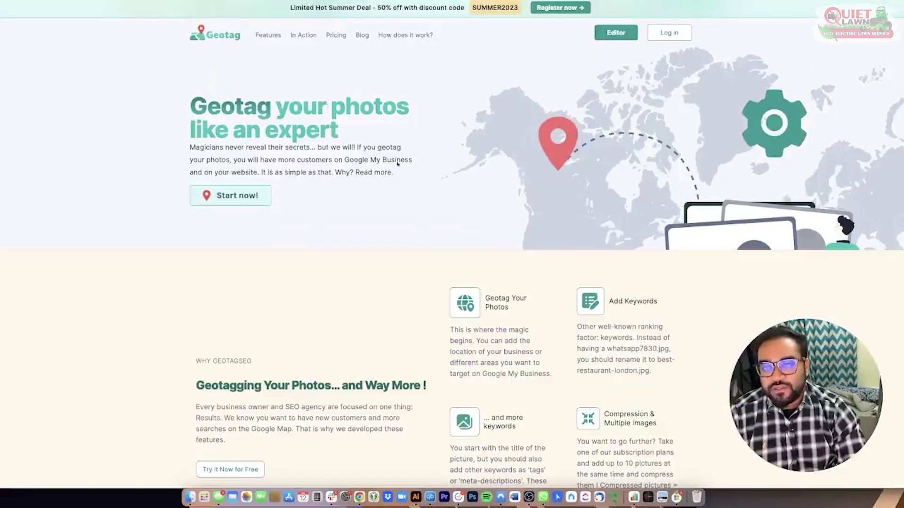
Step: Start the Geotag photo editor and upload the mowing employee photo from the Without Graphic folder in Dropbox
click(255, 196)
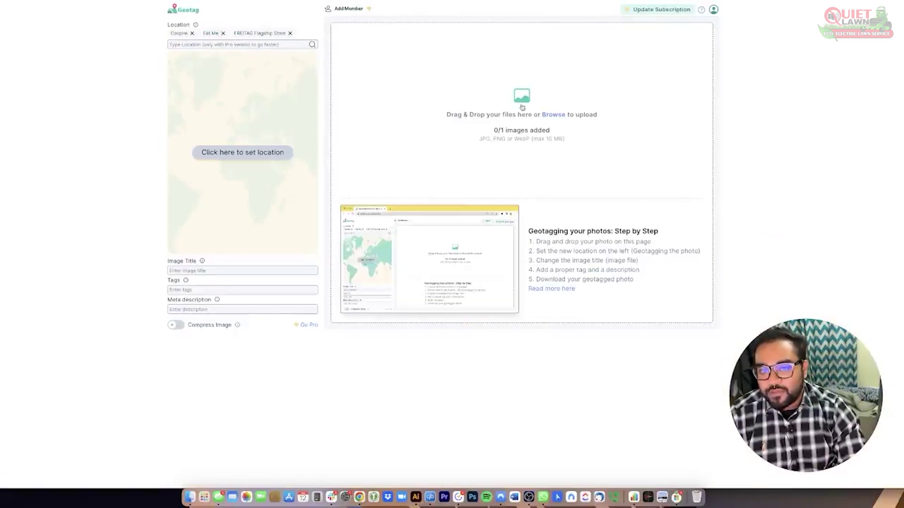
click(555, 114)
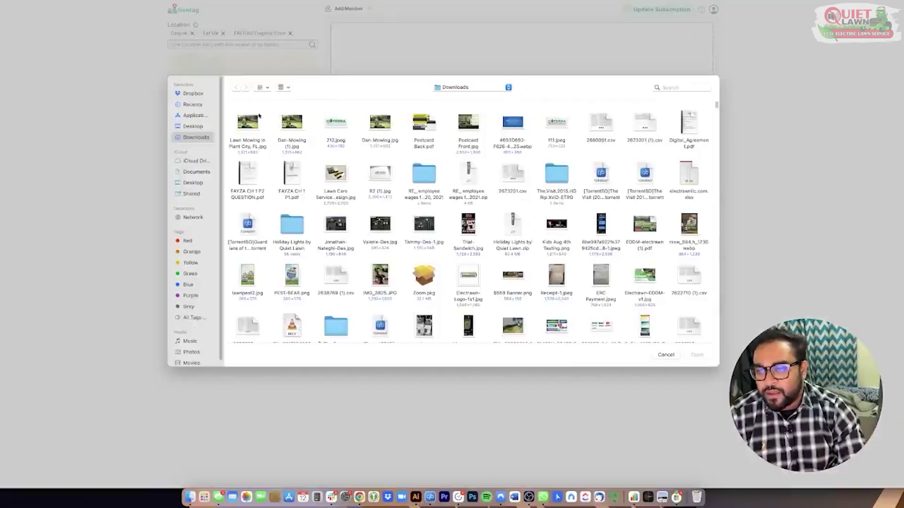
click(193, 93)
double_click(254, 123)
double_click(255, 124)
double_click(379, 124)
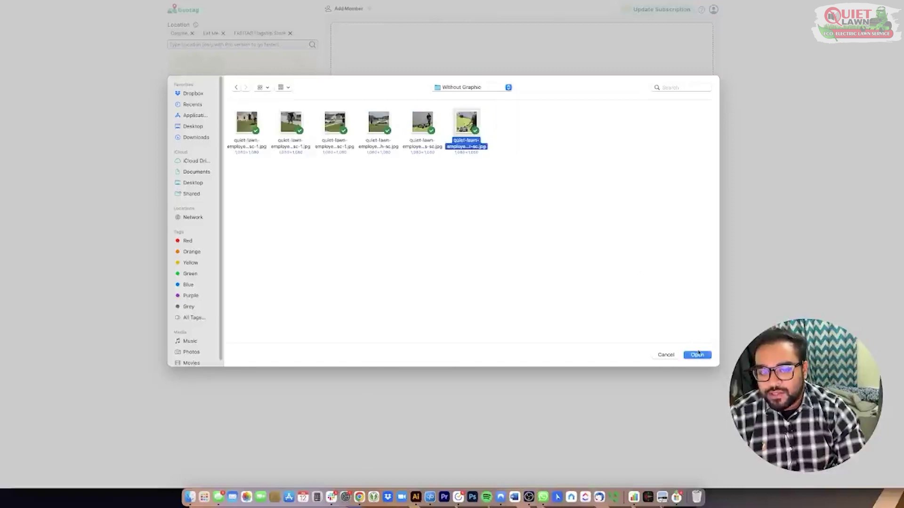
click(697, 355)
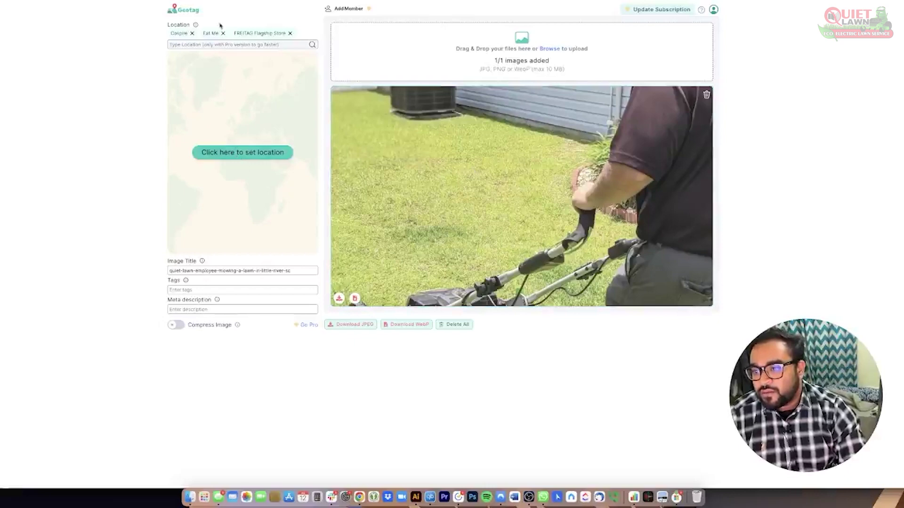
Step: Set the photo's geotag location on the map beside Barefoot Resort & Golf, near North Myrtle Beach
click(240, 154)
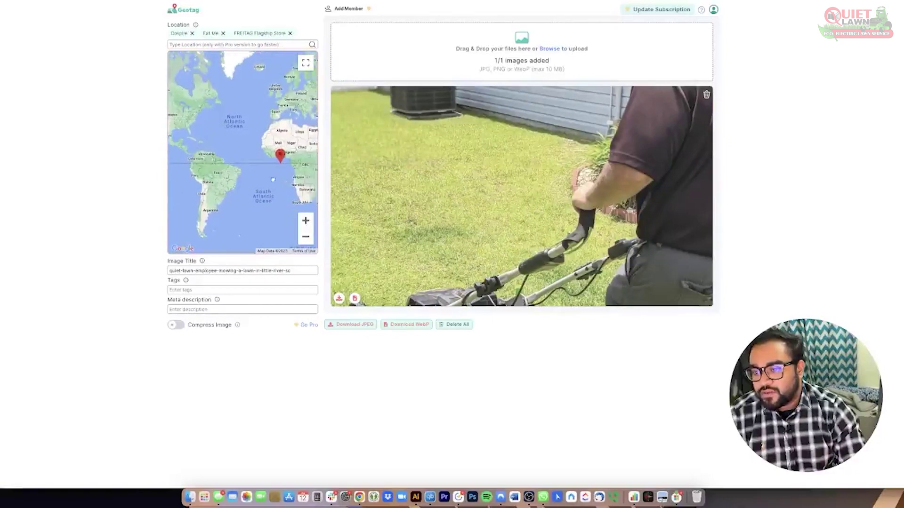
scroll(275, 177, up, 4)
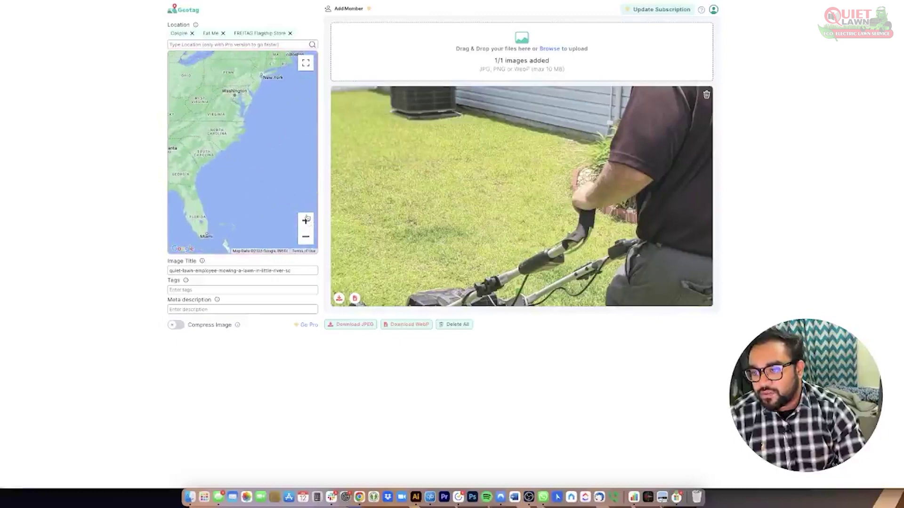
drag(270, 154, 280, 183)
mouse_move(286, 128)
mouse_down()
mouse_move(265, 176)
mouse_move(285, 164)
mouse_move(298, 137)
mouse_move(284, 127)
mouse_up()
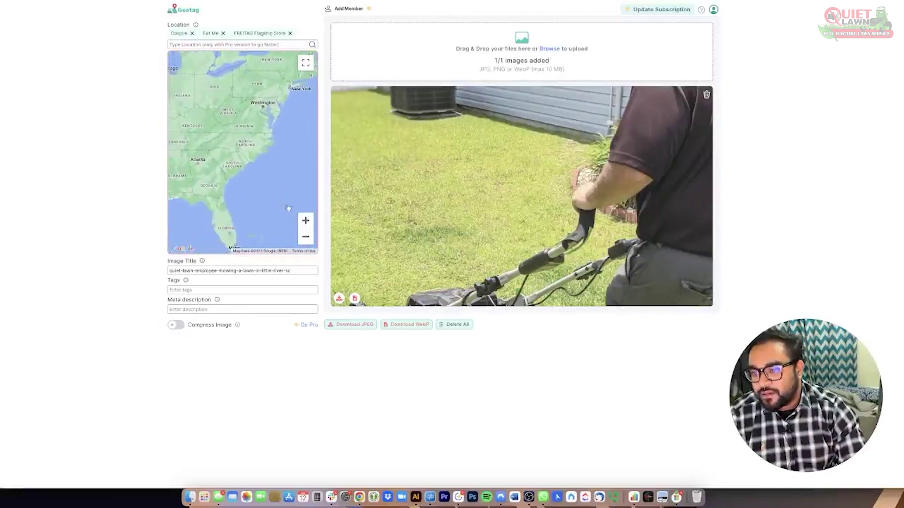
click(305, 221)
click(304, 220)
click(305, 221)
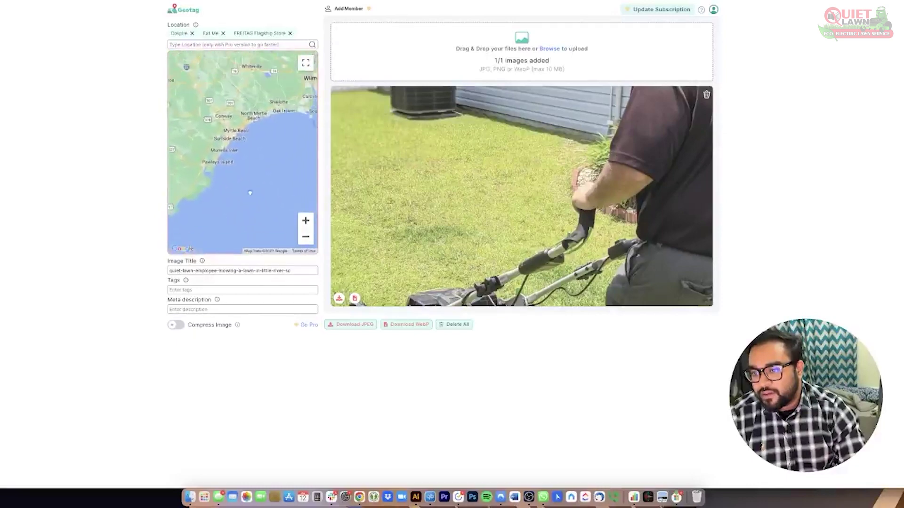
click(305, 220)
click(306, 220)
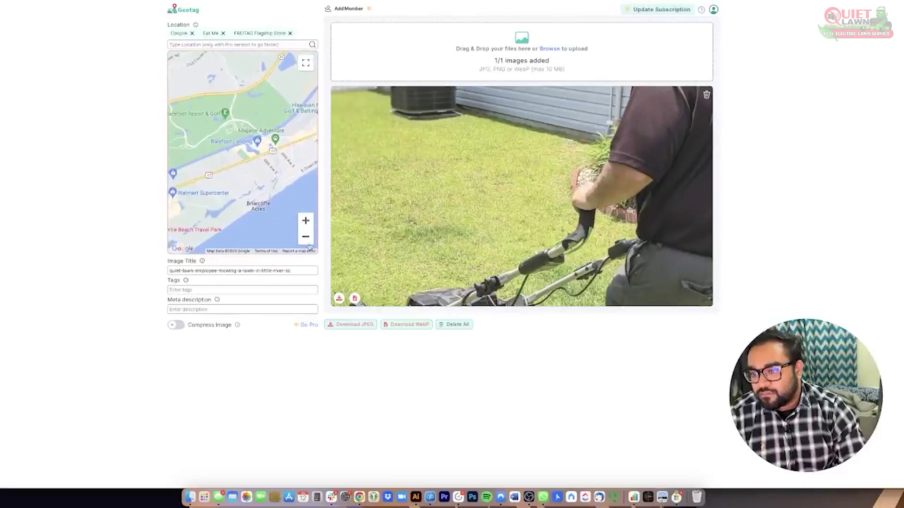
drag(227, 116, 250, 175)
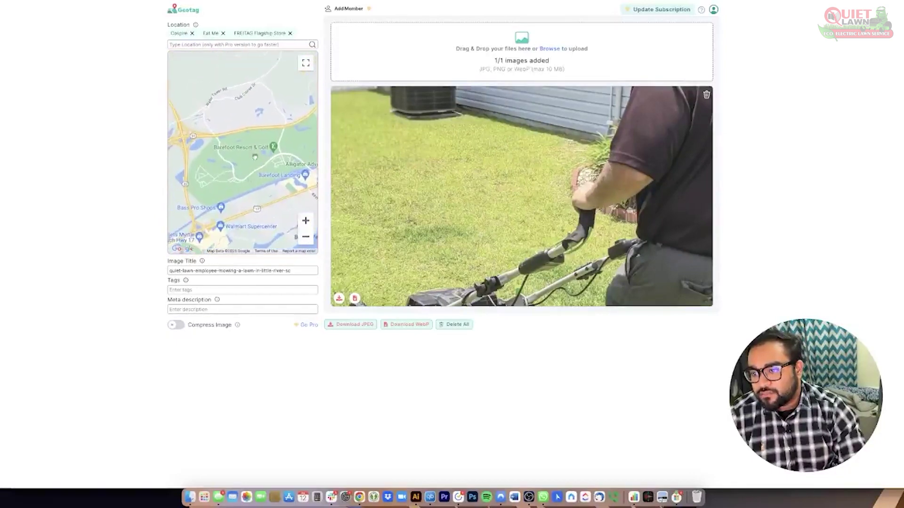
click(242, 164)
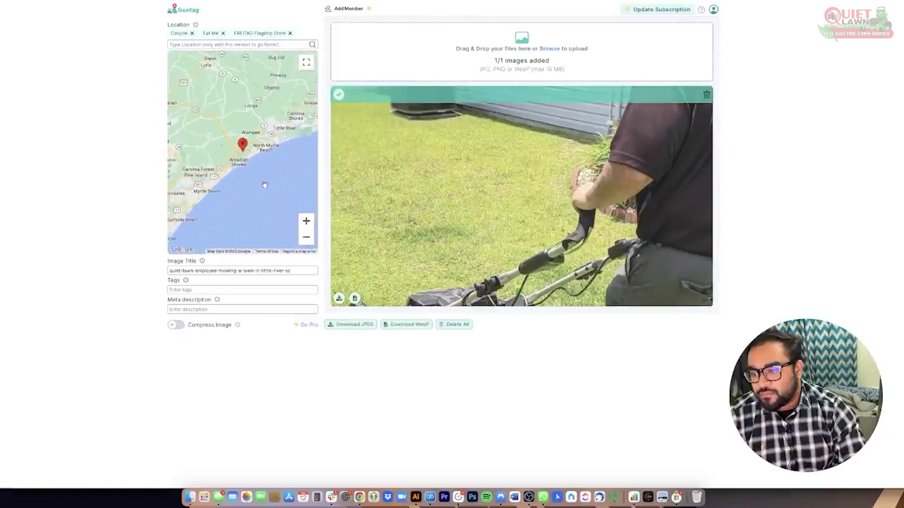
Step: Set the photo's image title, tags and meta description to "Lawn Care Service in Barefoot, SC" and download it as JPEG
triple_click(241, 270)
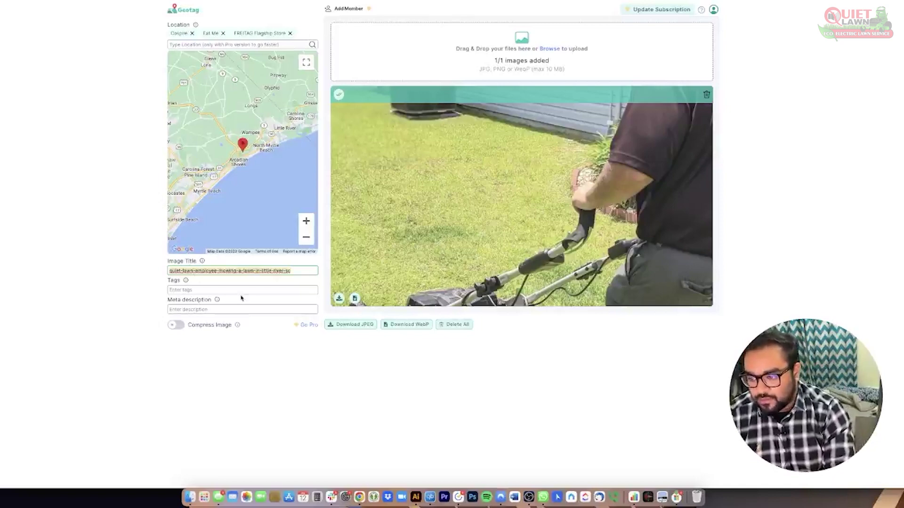
text(Lawn Ca)
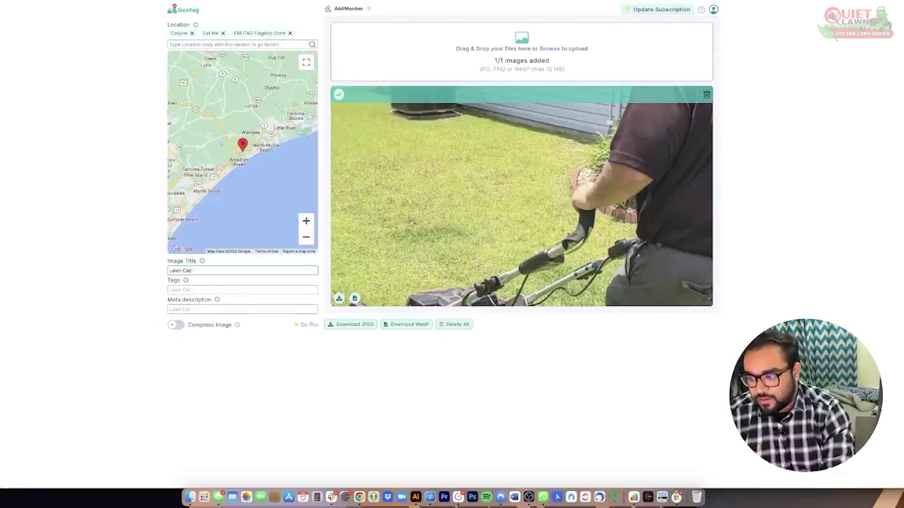
text(re Service)
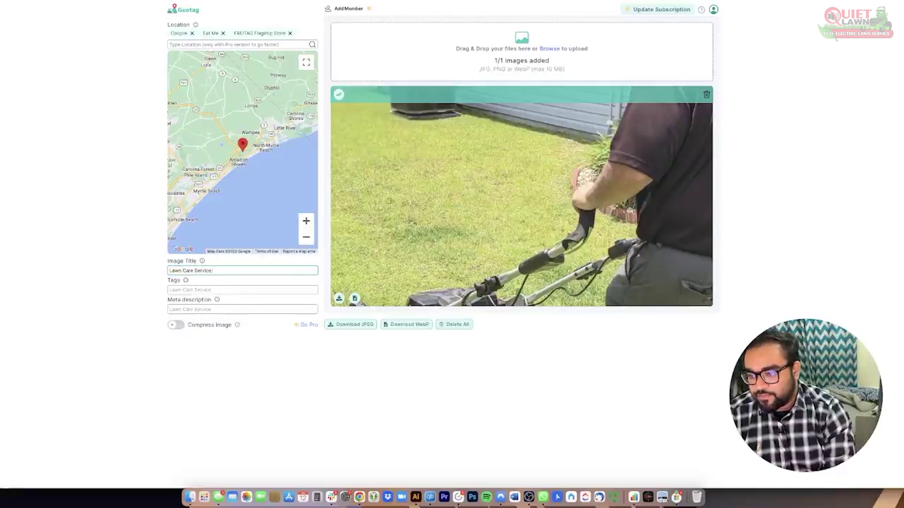
text( in Ba)
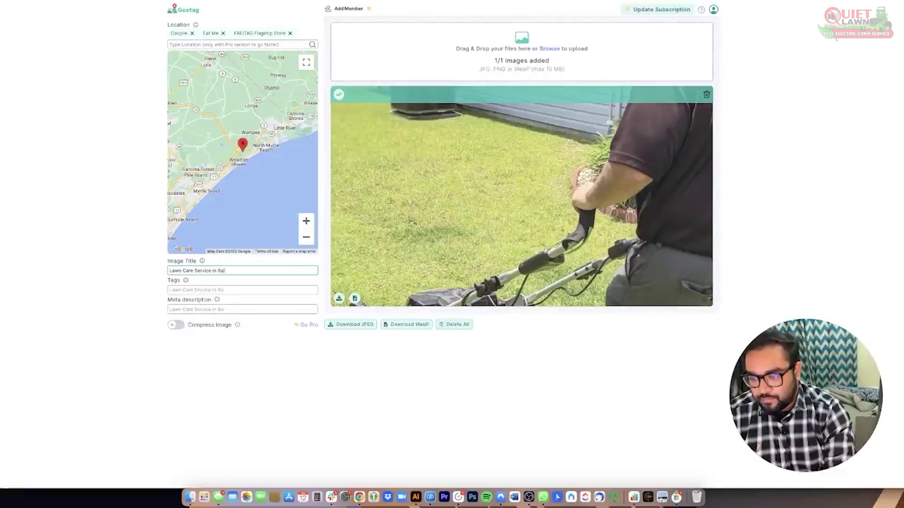
text(refoot, SC)
click(241, 291)
click(222, 311)
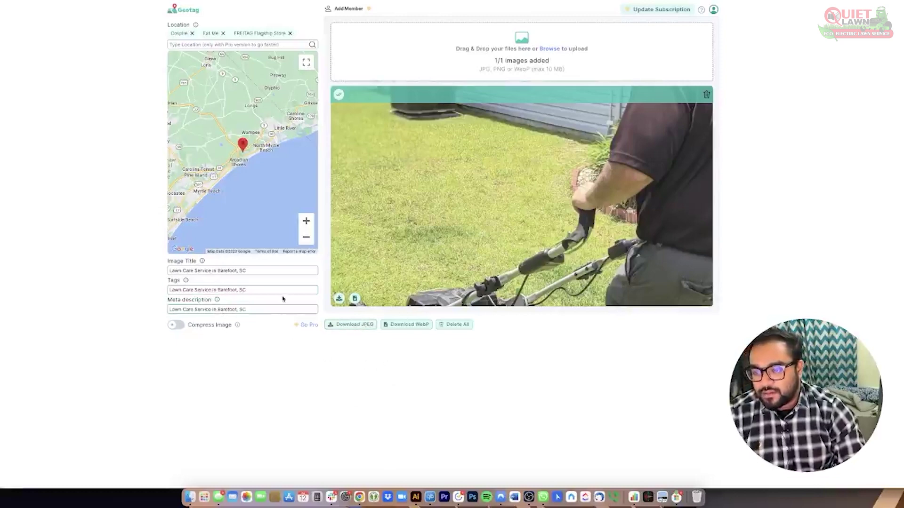
click(354, 325)
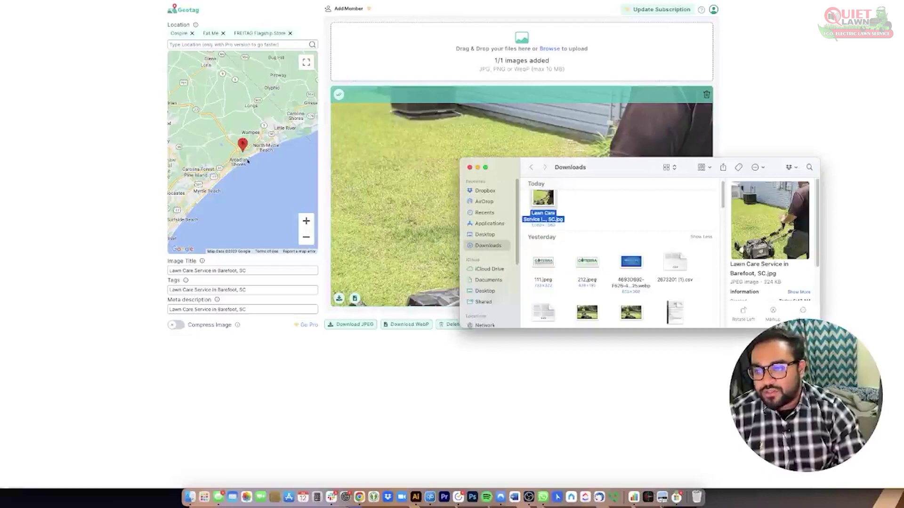
Step: Check the latitude and longitude in the file info of the downloaded "Lawn Care Service in Barefoot, SC.jpg"
right_click(546, 200)
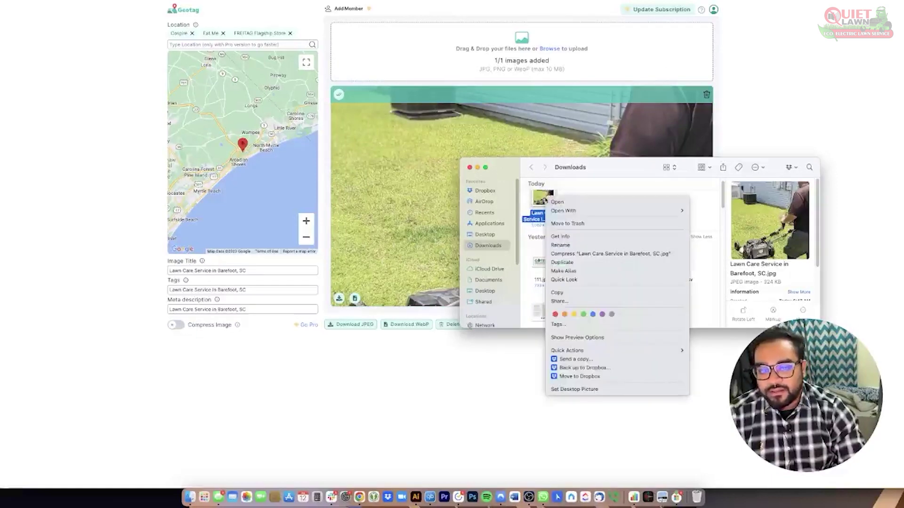
click(593, 242)
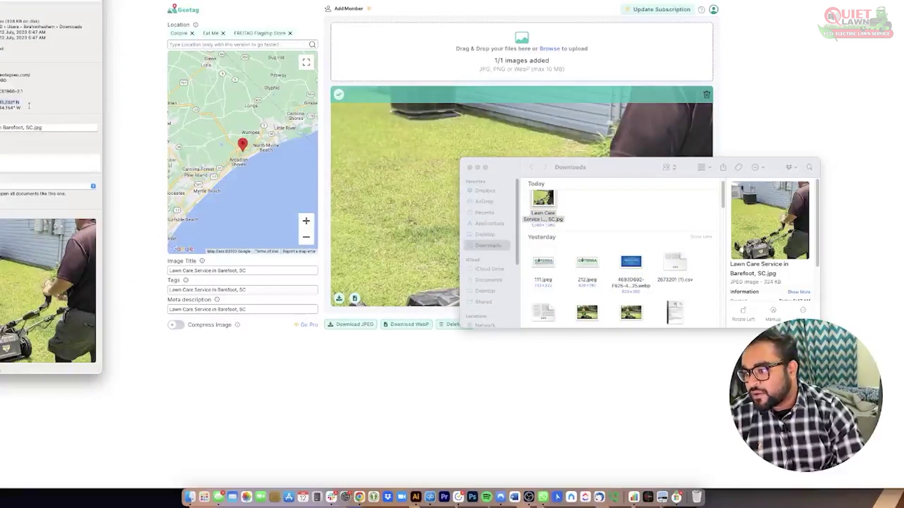
triple_click(10, 108)
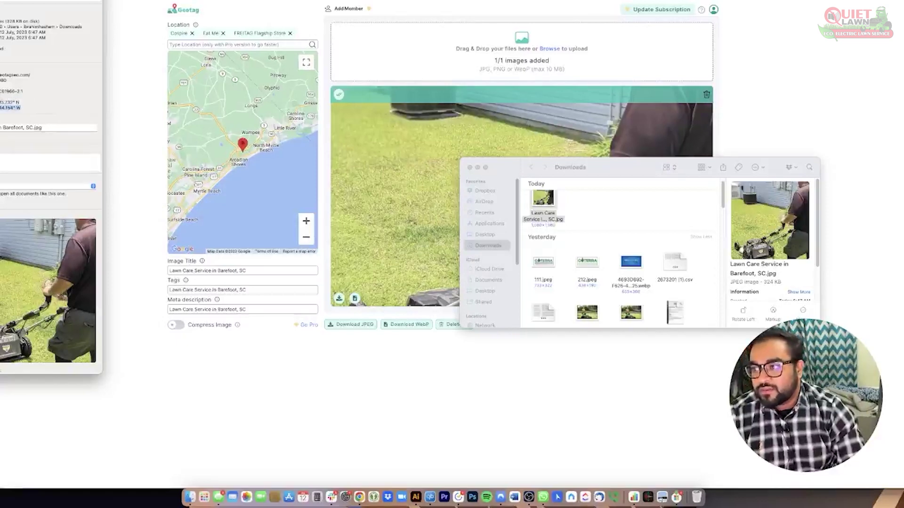
key(super+w)
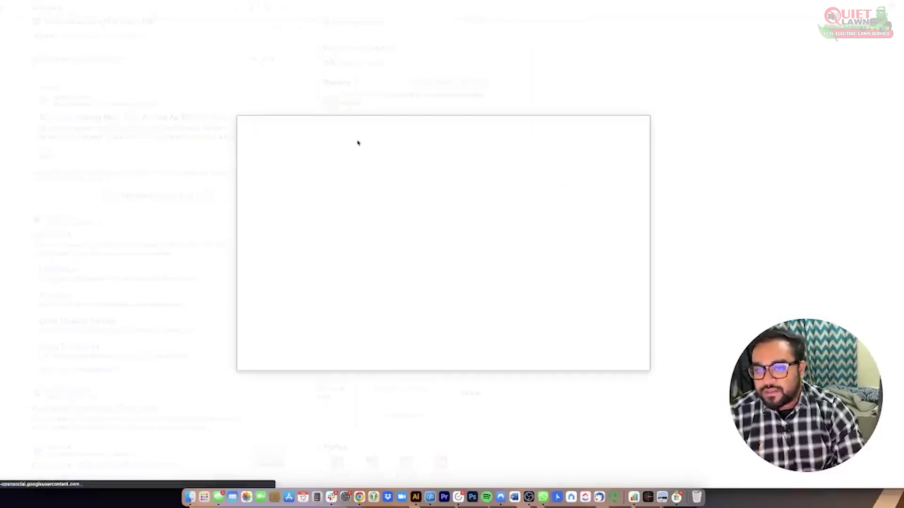
Step: Add "Lawn Care Service in Barefoot, SC.jpg" from the Downloads folder as the photo of the business profile update
click(455, 299)
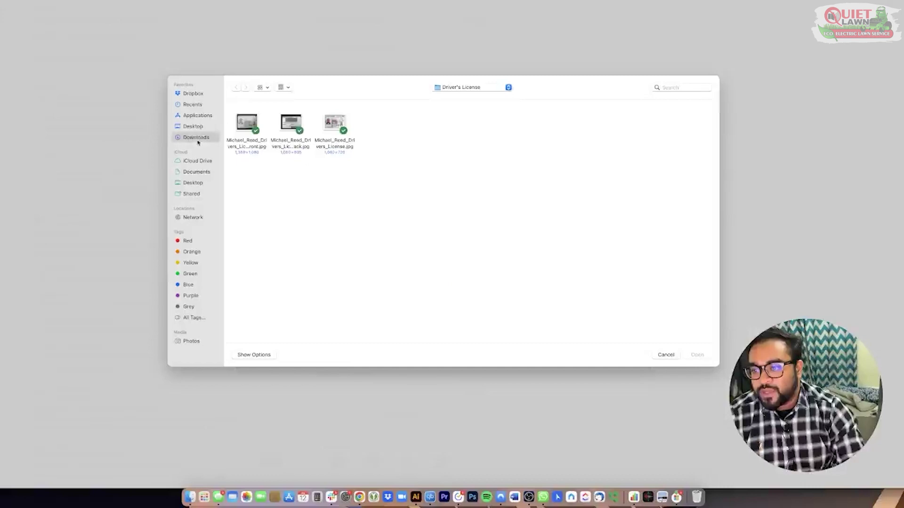
click(198, 140)
click(247, 125)
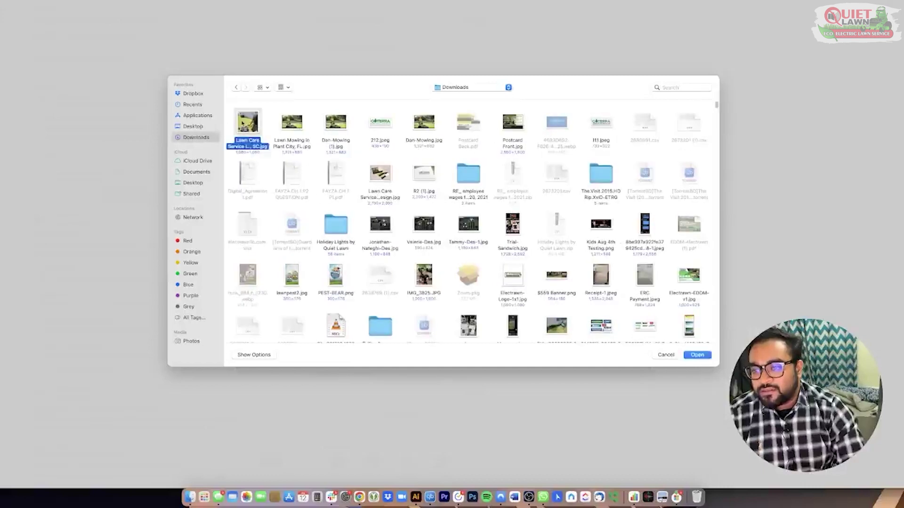
click(693, 354)
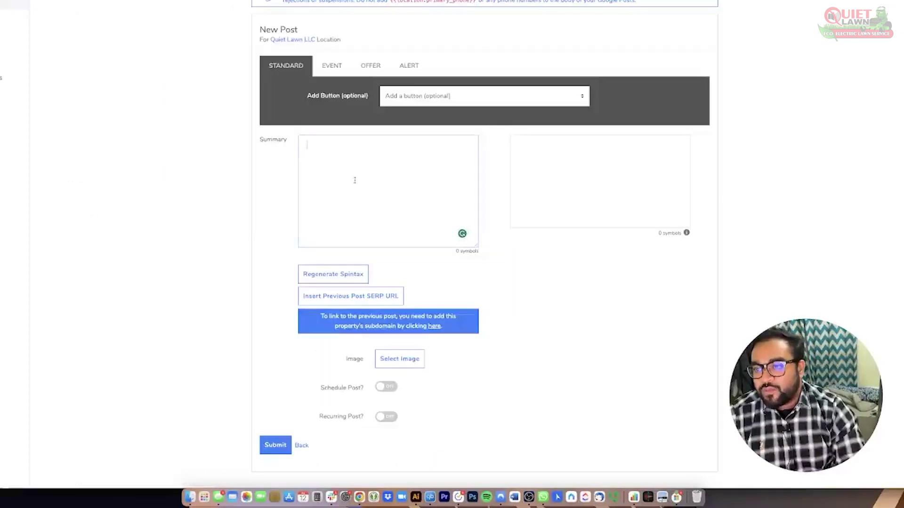
Step: Look over the New Post form for Quiet Lawn LLC and upload the geotagged Barefoot lawn care photo as its image
scroll(404, 224, up, 3)
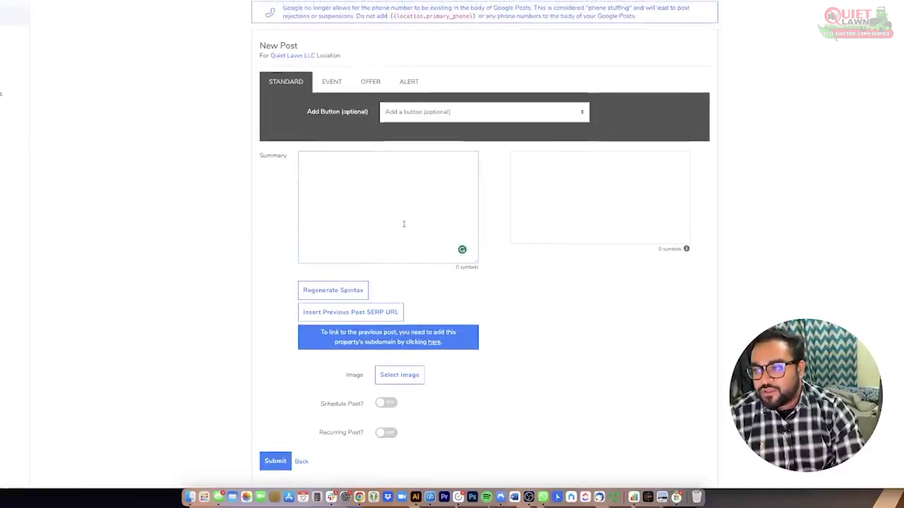
scroll(404, 224, up, 1)
scroll(404, 222, down, 3)
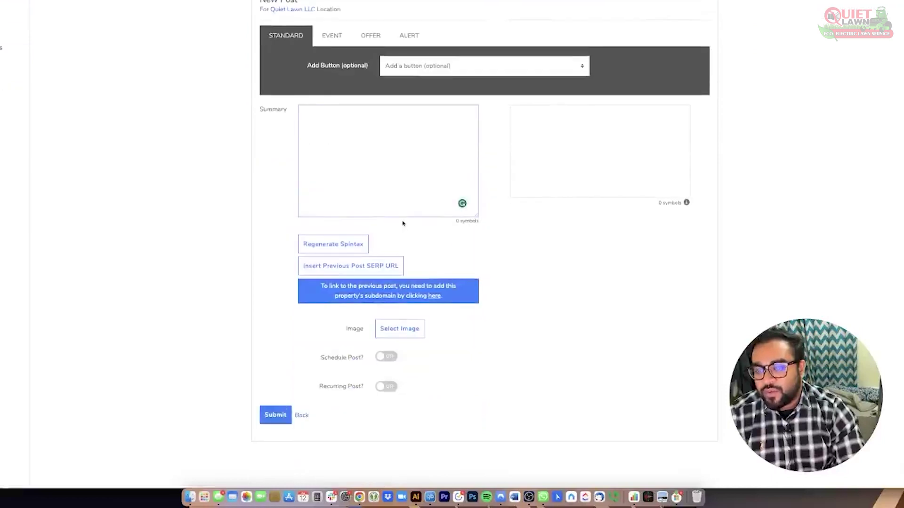
click(340, 114)
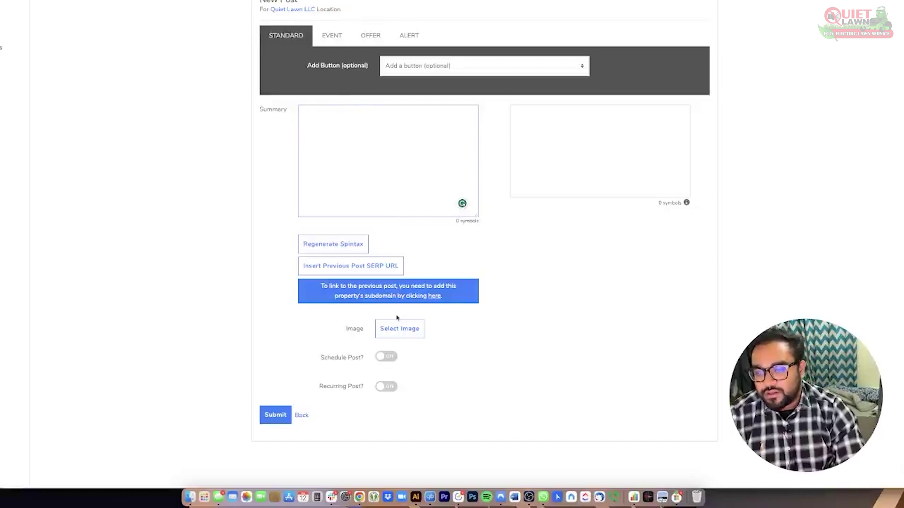
click(404, 335)
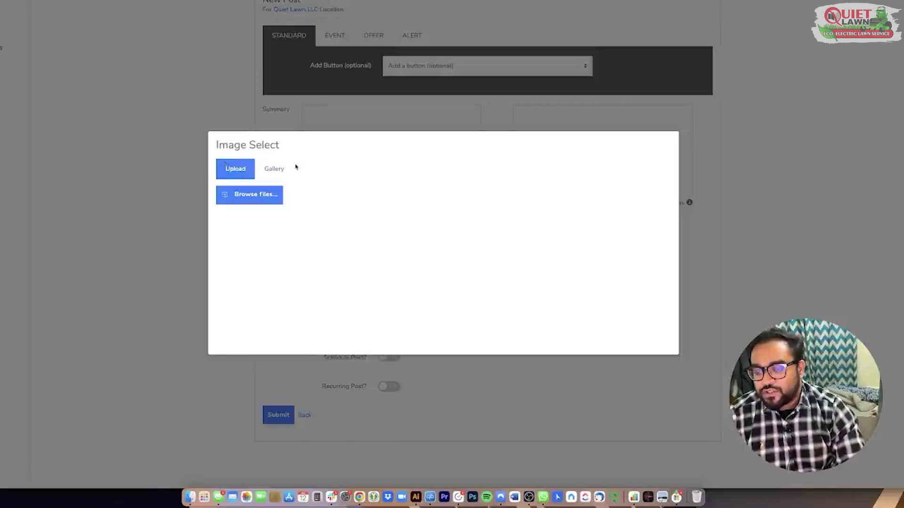
click(260, 193)
double_click(422, 188)
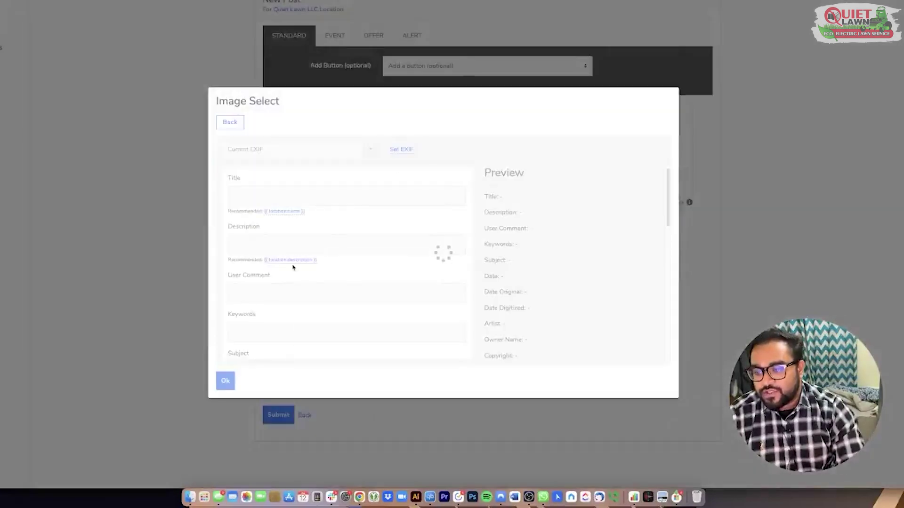
Step: Examine the uploaded photo's EXIF data, including its description, GPS latitude and longitude, date fields and advanced fields
scroll(301, 214, down, 1)
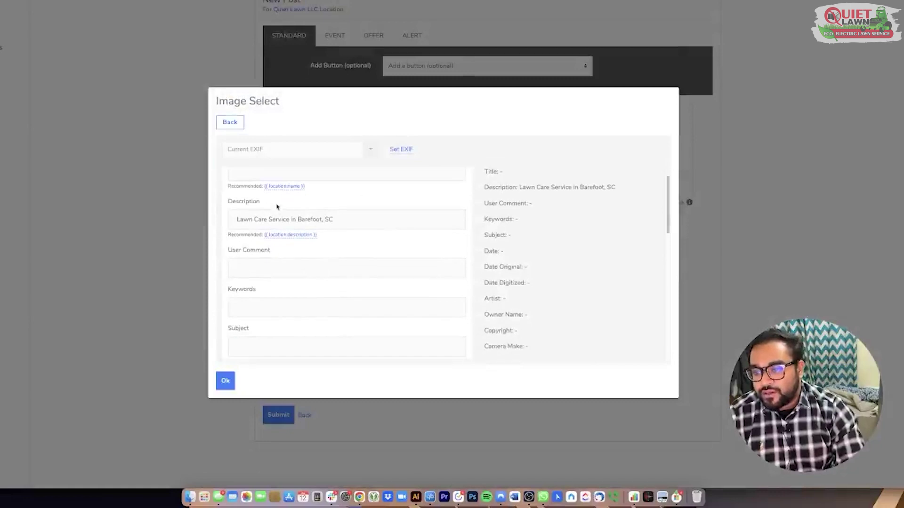
scroll(277, 207, up, 1)
scroll(266, 223, down, 6)
scroll(264, 182, down, 4)
scroll(269, 198, up, 3)
scroll(276, 234, down, 4)
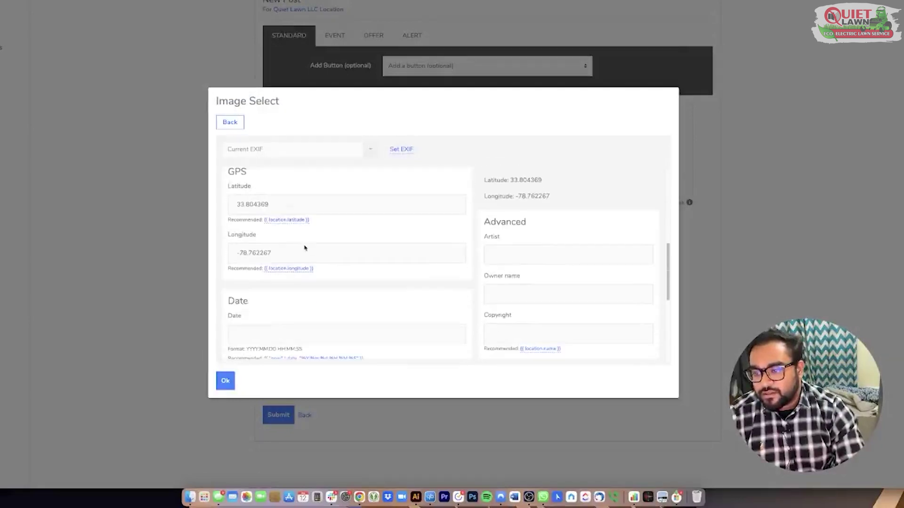
scroll(304, 248, up, 1)
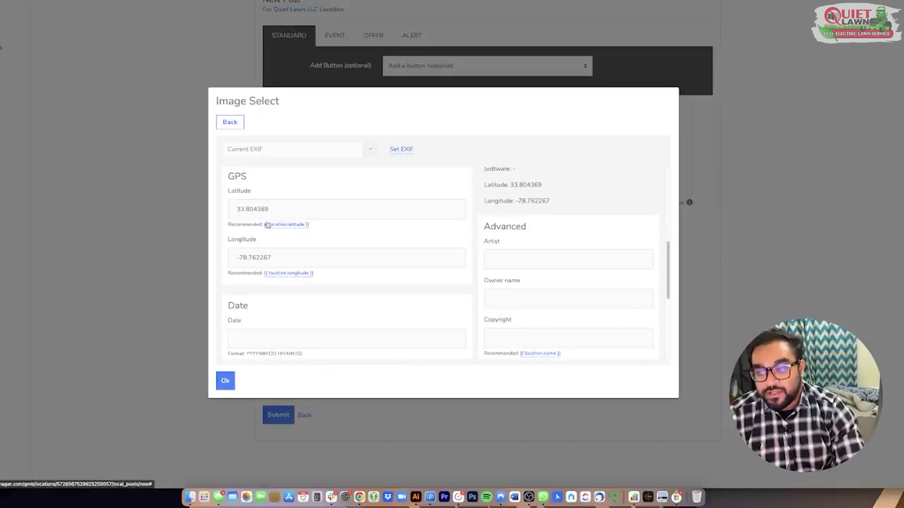
scroll(268, 233, down, 4)
scroll(291, 245, up, 5)
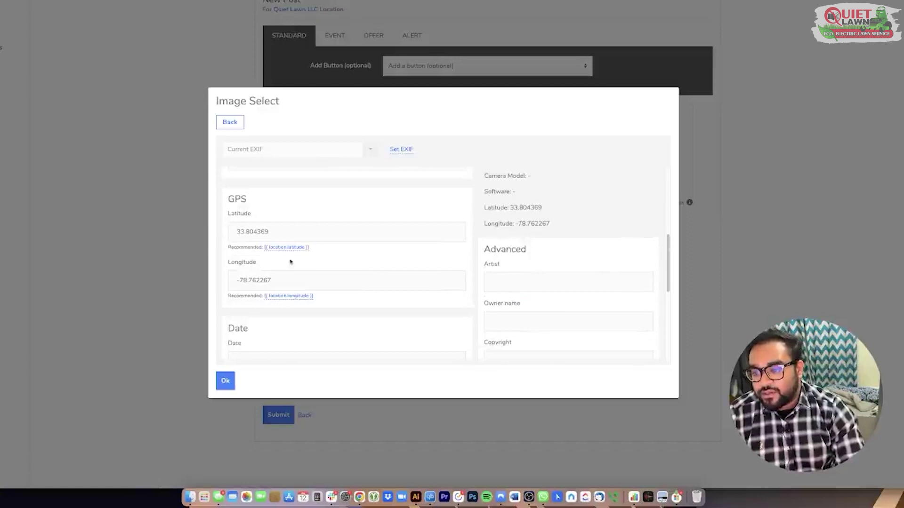
scroll(287, 304, down, 8)
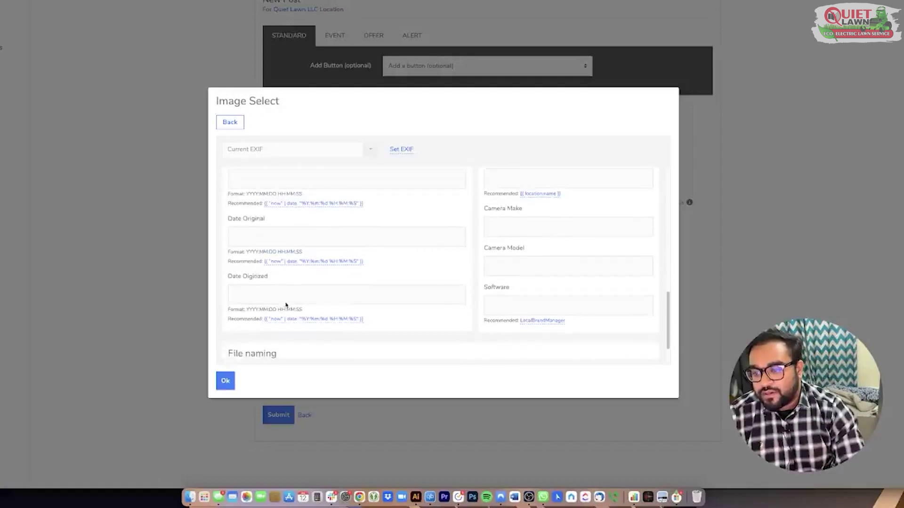
scroll(286, 304, down, 1)
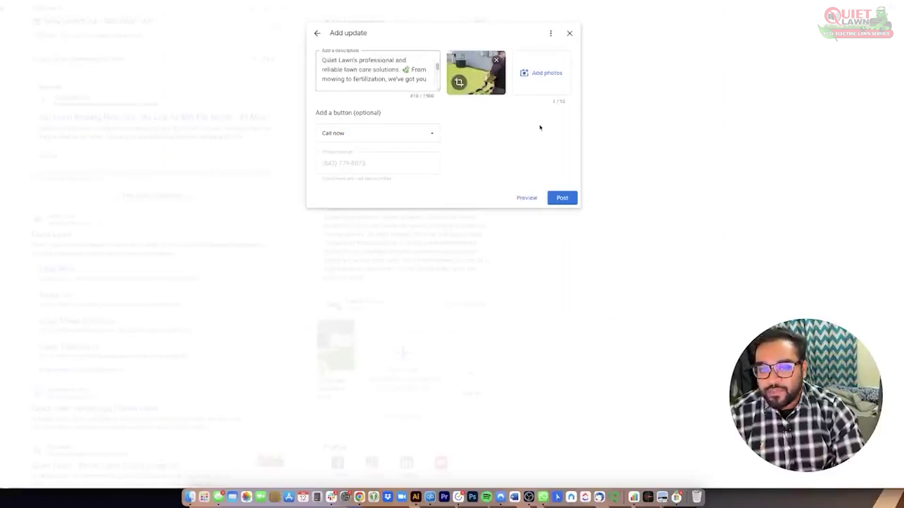
Step: Publish the Barefoot lawn care update on the business profile and check its entry among the recent updates
click(562, 198)
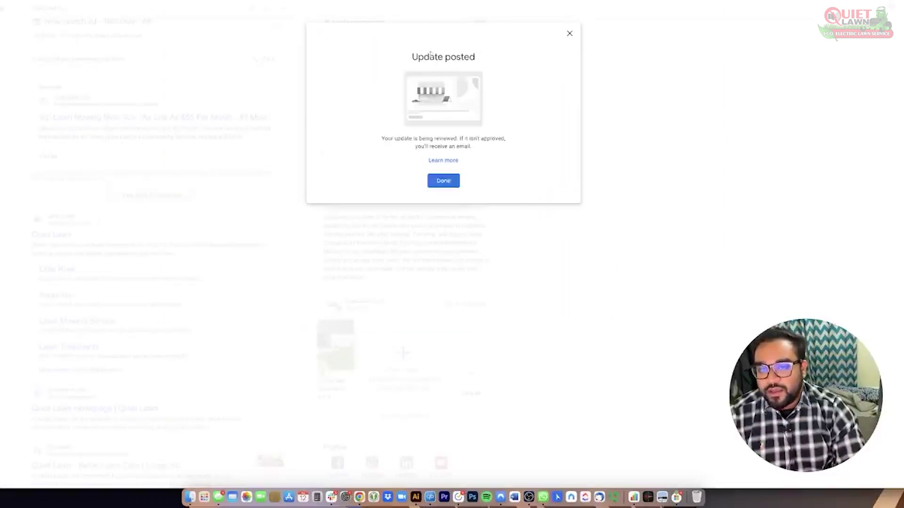
click(443, 181)
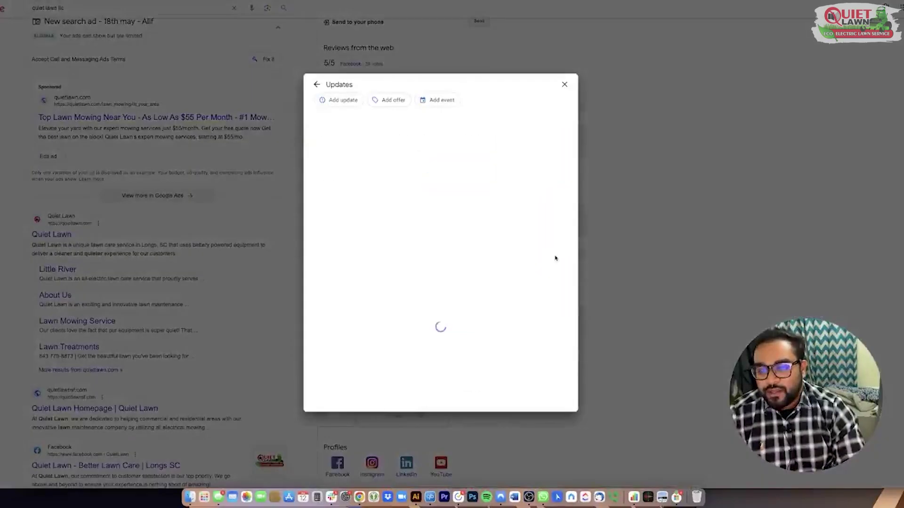
scroll(490, 206, down, 1)
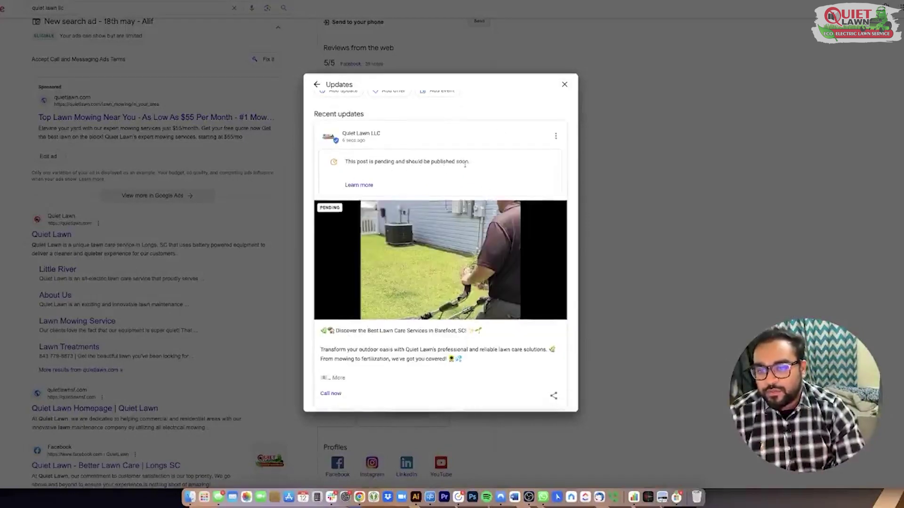
scroll(462, 168, down, 1)
scroll(420, 278, down, 3)
scroll(421, 278, up, 4)
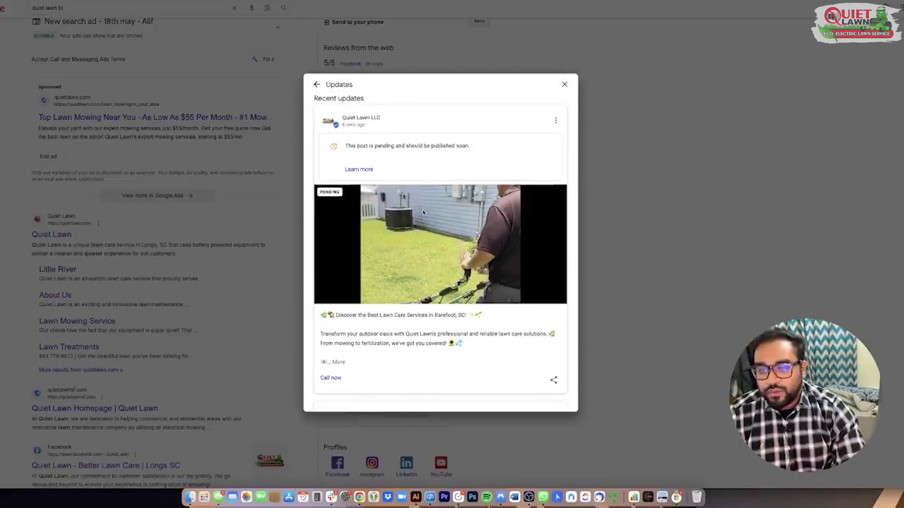
scroll(432, 285, down, 2)
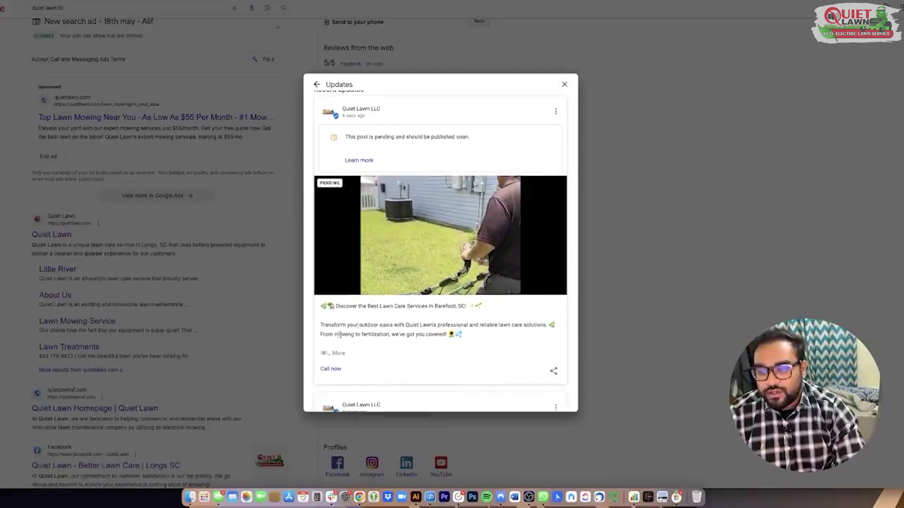
Step: Test the posted update's Call now link without opening the calling app, and expand the description to review the full text and hashtags
click(331, 370)
click(479, 43)
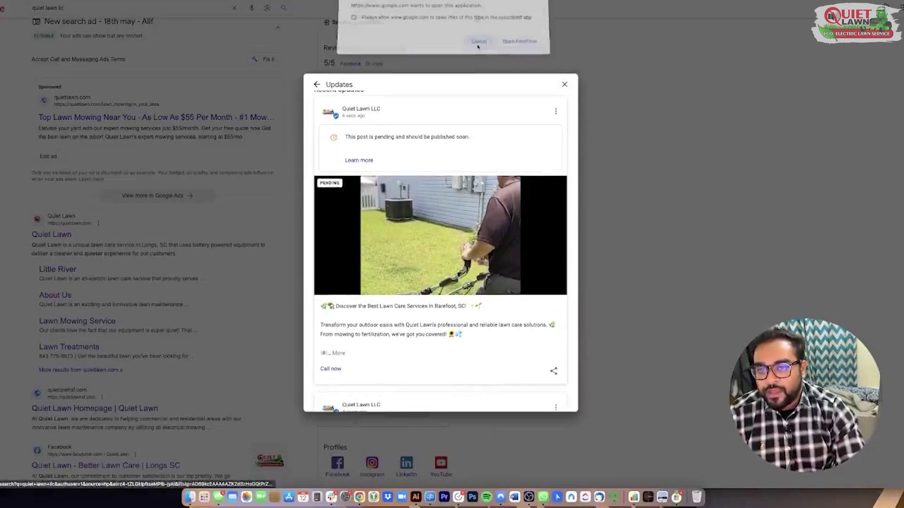
scroll(392, 307, down, 2)
click(339, 336)
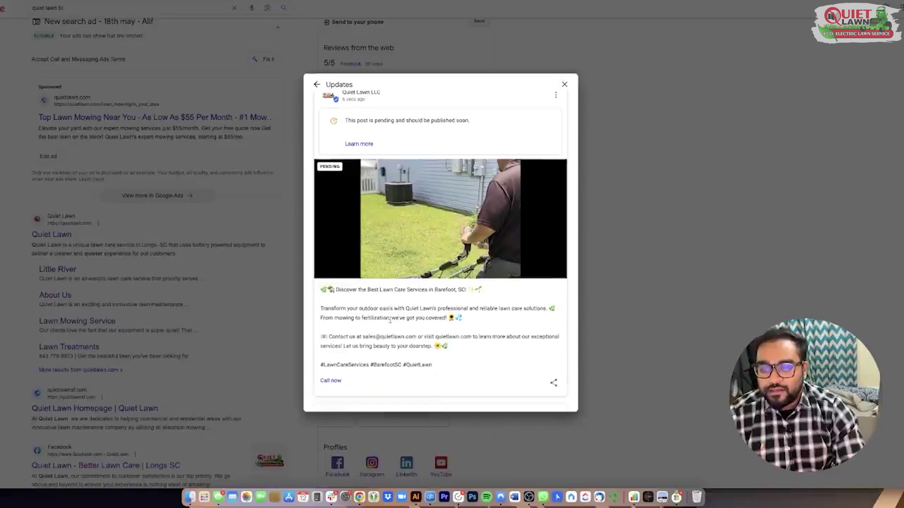
scroll(390, 320, down, 2)
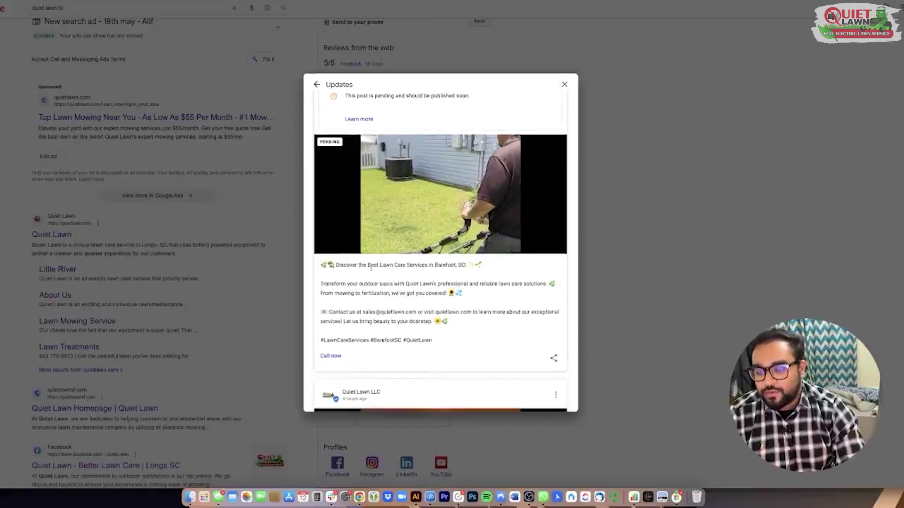
scroll(396, 220, up, 5)
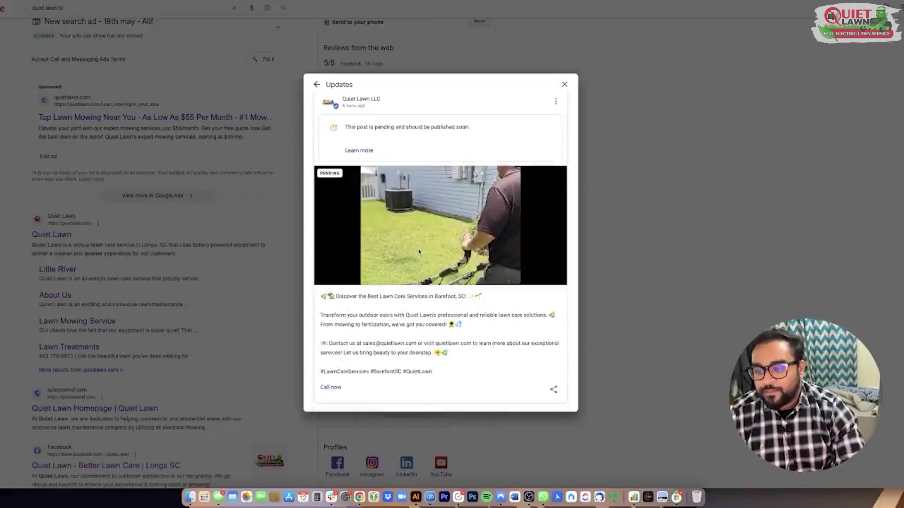
scroll(419, 250, down, 5)
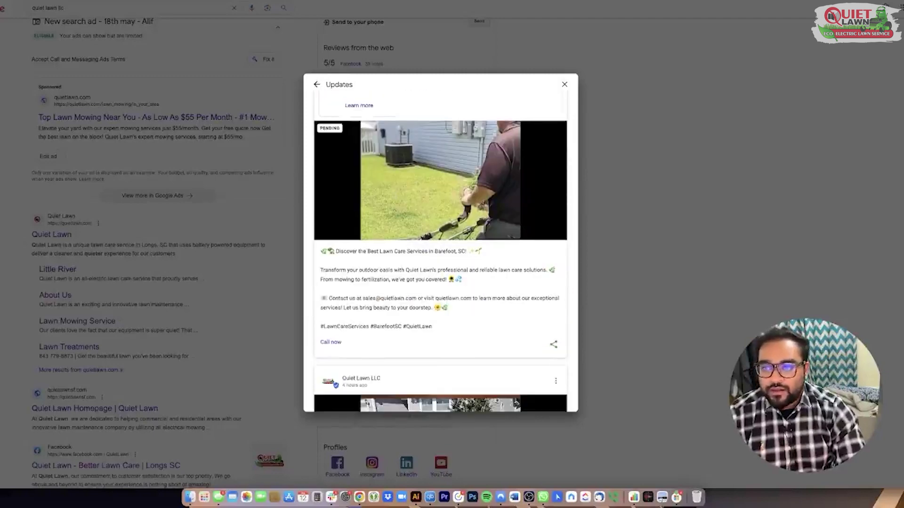